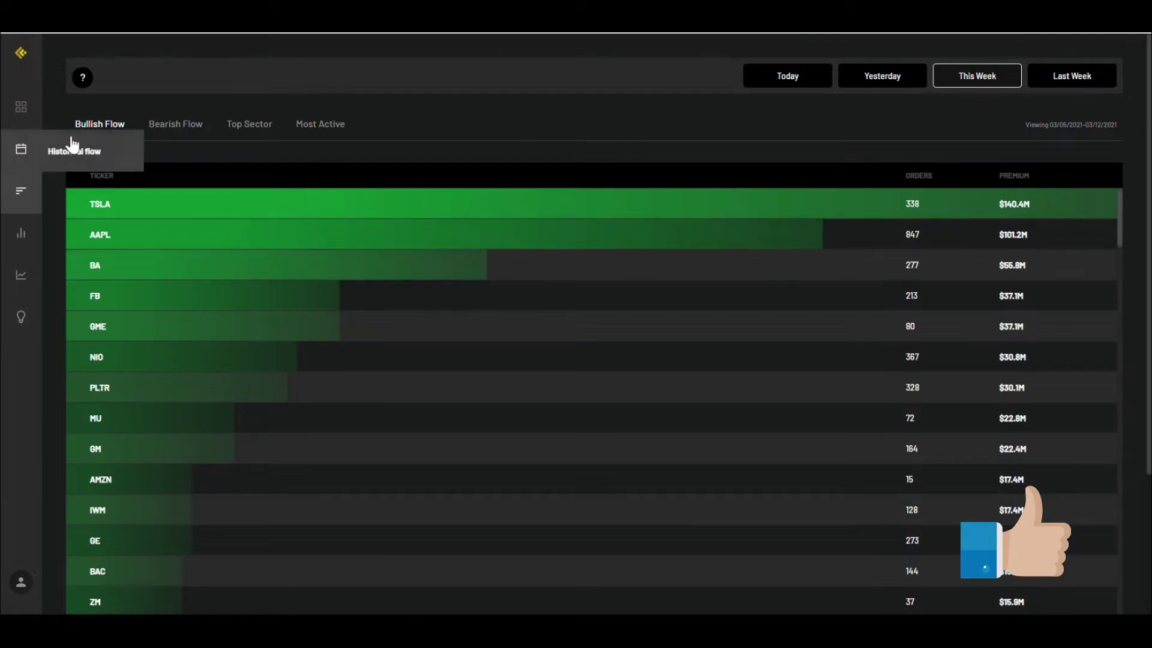
Step: Check the bearish ranking, return to bullish flow, and open the detailed AAPL order list
{"action": "left_click", "coordinate": [177, 128]}
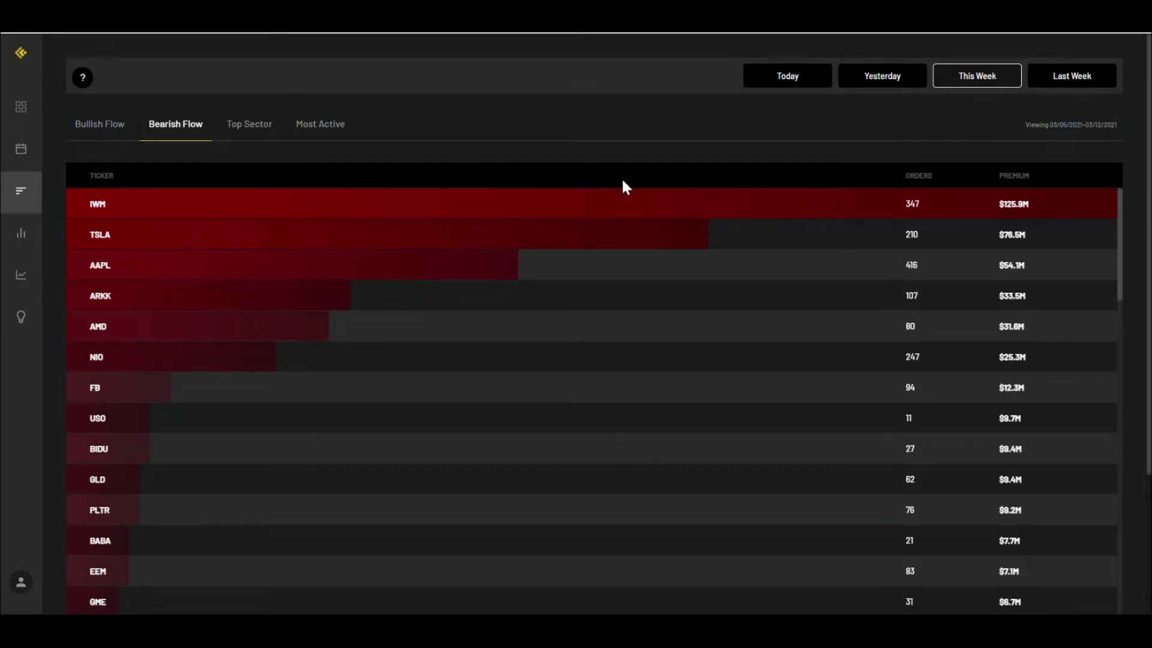
{"action": "left_click", "coordinate": [108, 129]}
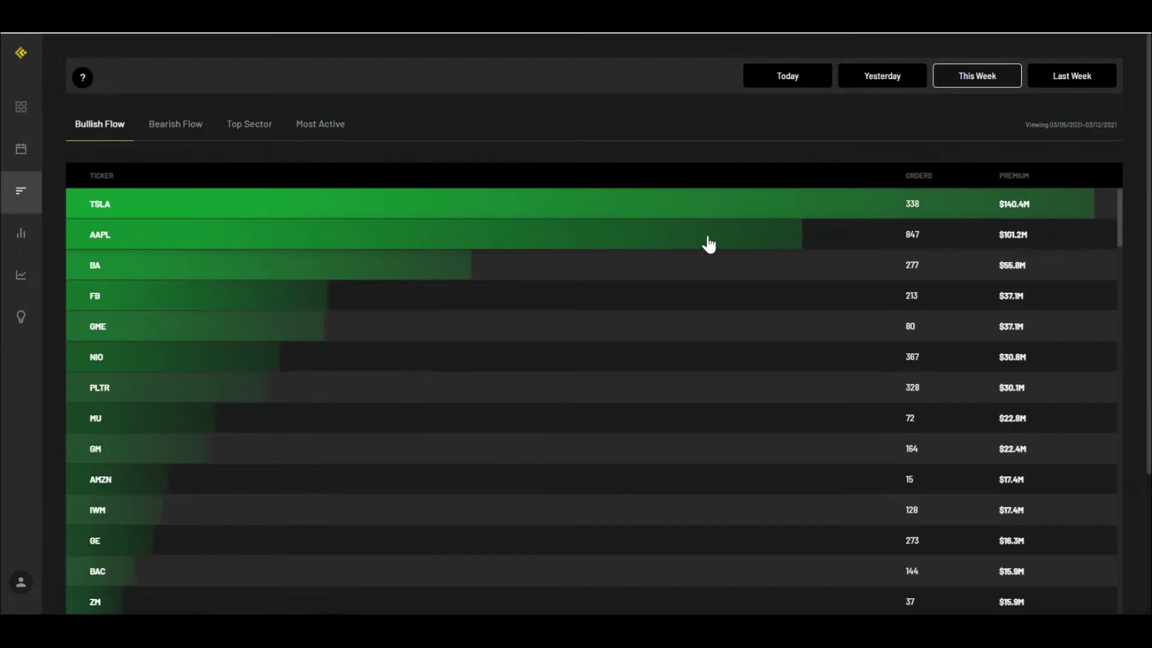
{"action": "left_click", "coordinate": [139, 244]}
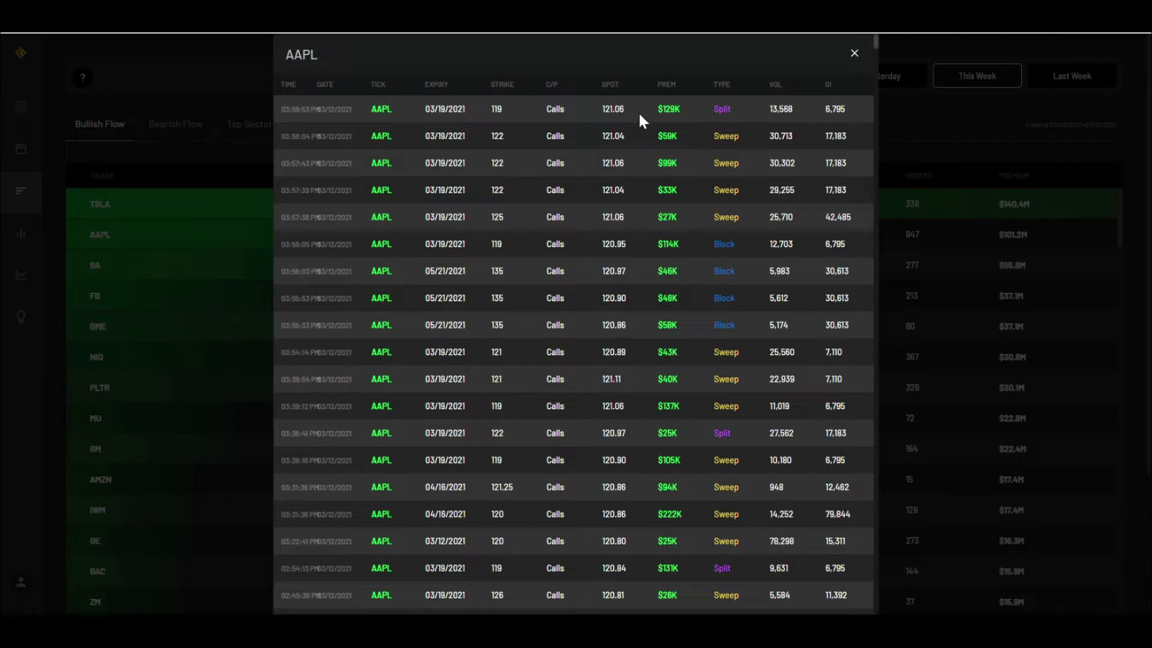
Step: Look through the AAPL call orders, then sort them by premium, largest first
{"action": "scroll", "coordinate": [696, 386], "scroll_direction": "down", "scroll_amount": 7}
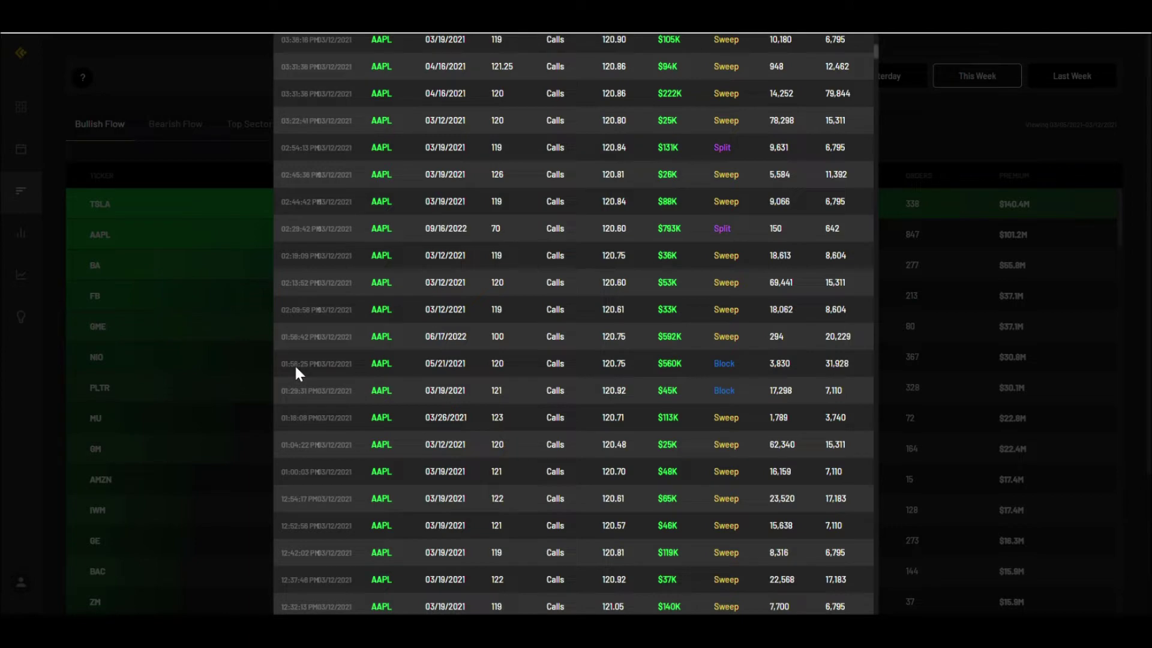
{"action": "scroll", "coordinate": [296, 367], "scroll_direction": "up", "scroll_amount": 8}
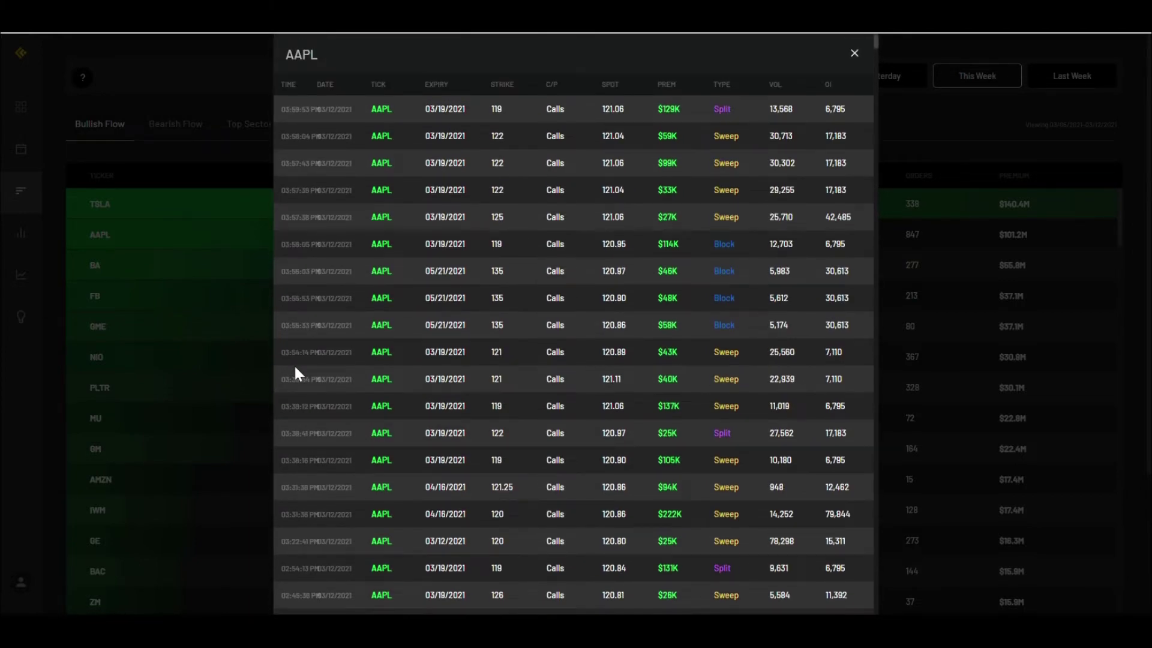
{"action": "scroll", "coordinate": [295, 368], "scroll_direction": "down", "scroll_amount": 9}
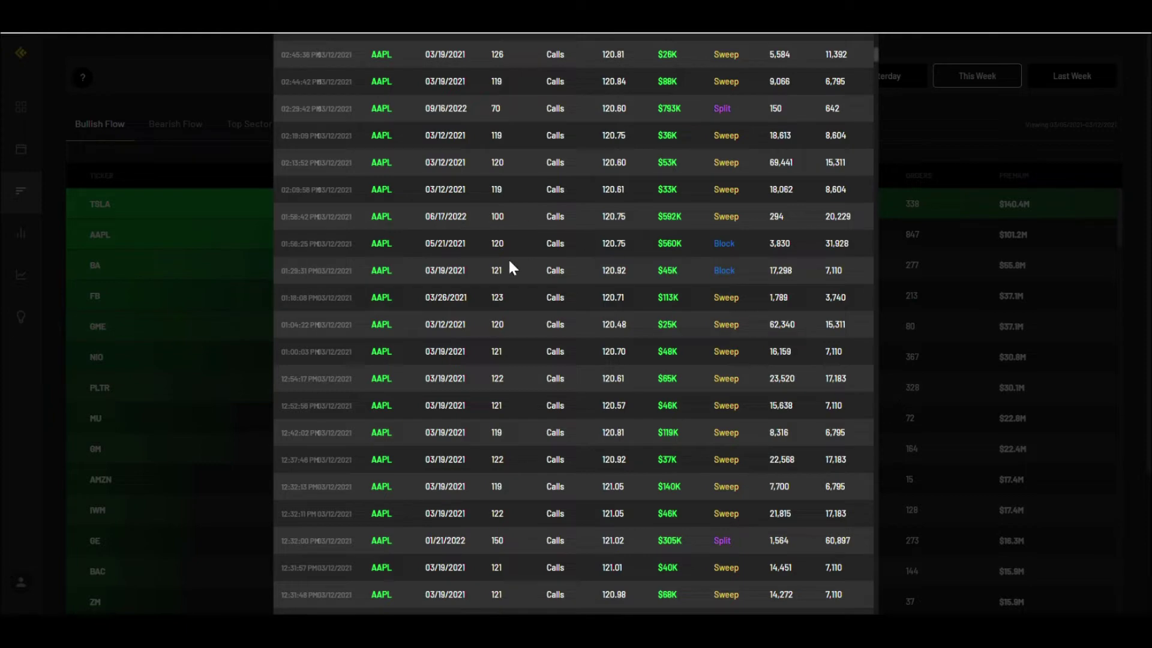
{"action": "scroll", "coordinate": [662, 437], "scroll_direction": "up", "scroll_amount": 10}
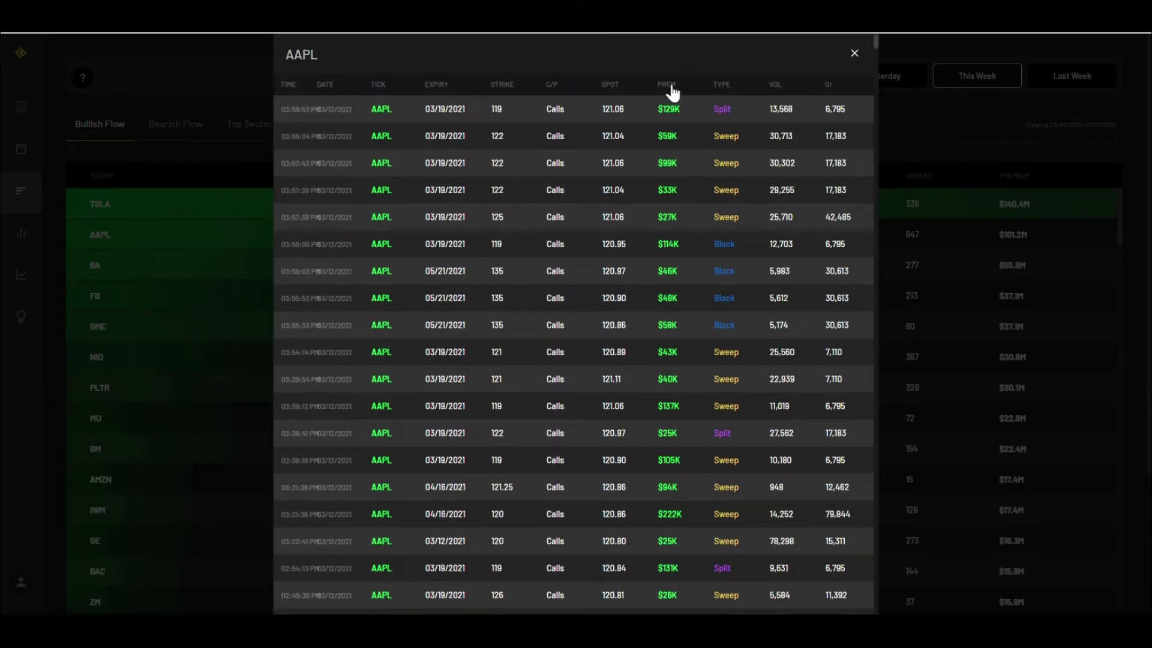
{"action": "left_click", "coordinate": [670, 87]}
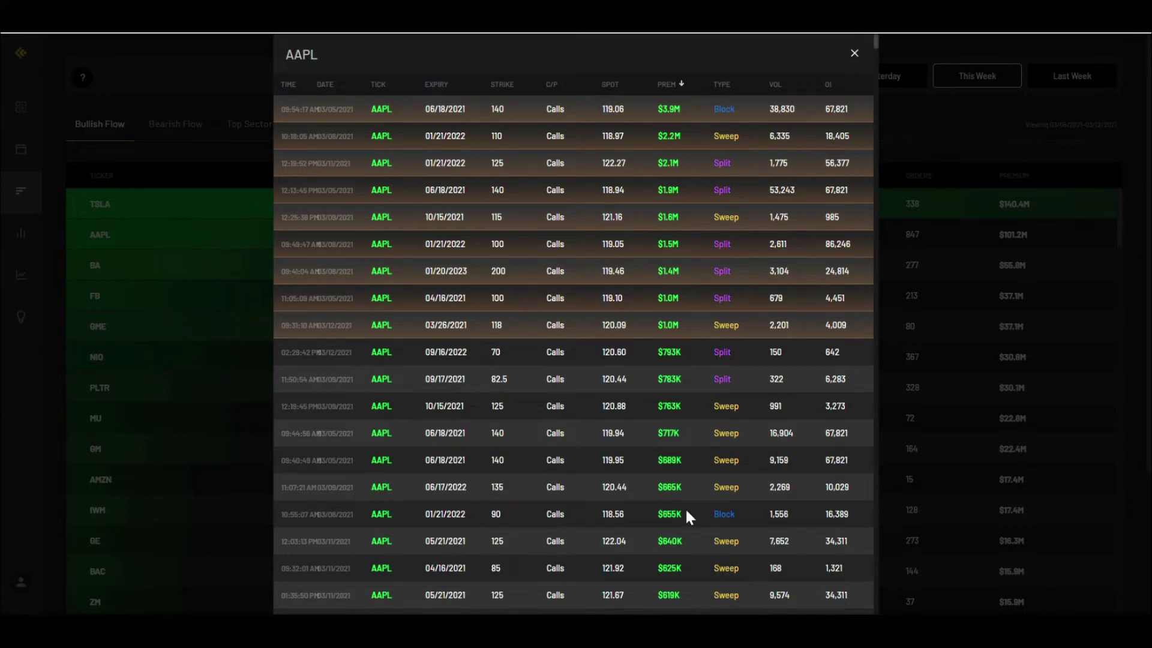
Step: Review the premium-sorted AAPL orders led by the $3.9M $140 call block, then sort by expiration
{"action": "scroll", "coordinate": [686, 506], "scroll_direction": "down", "scroll_amount": 3}
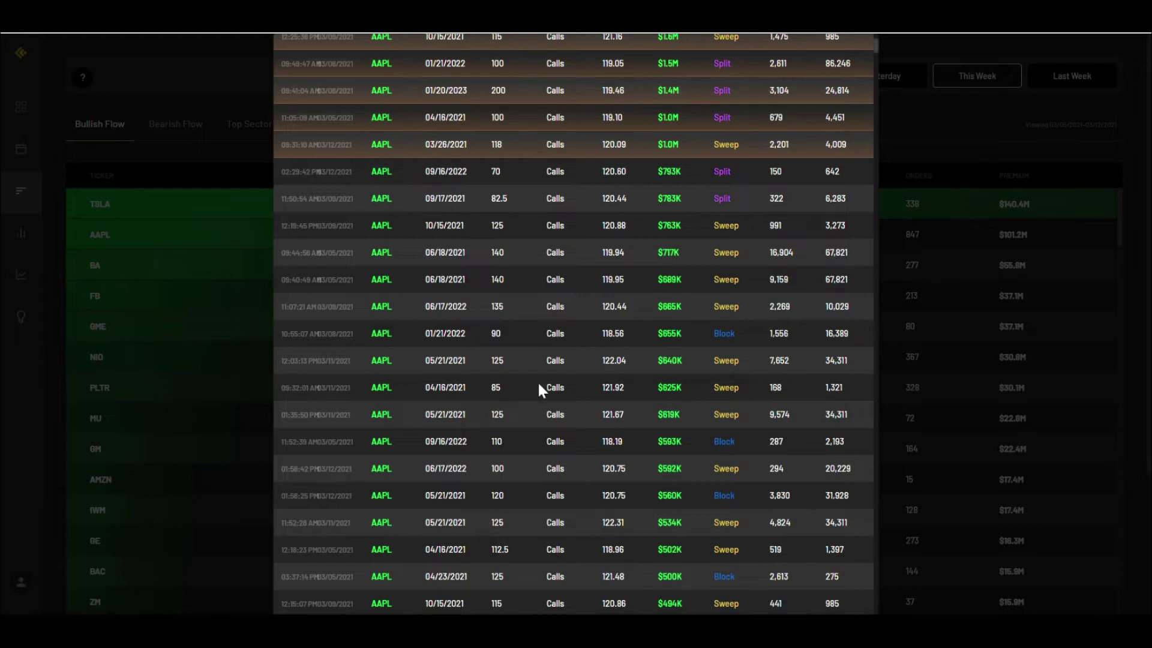
{"action": "scroll", "coordinate": [538, 384], "scroll_direction": "up", "scroll_amount": 3}
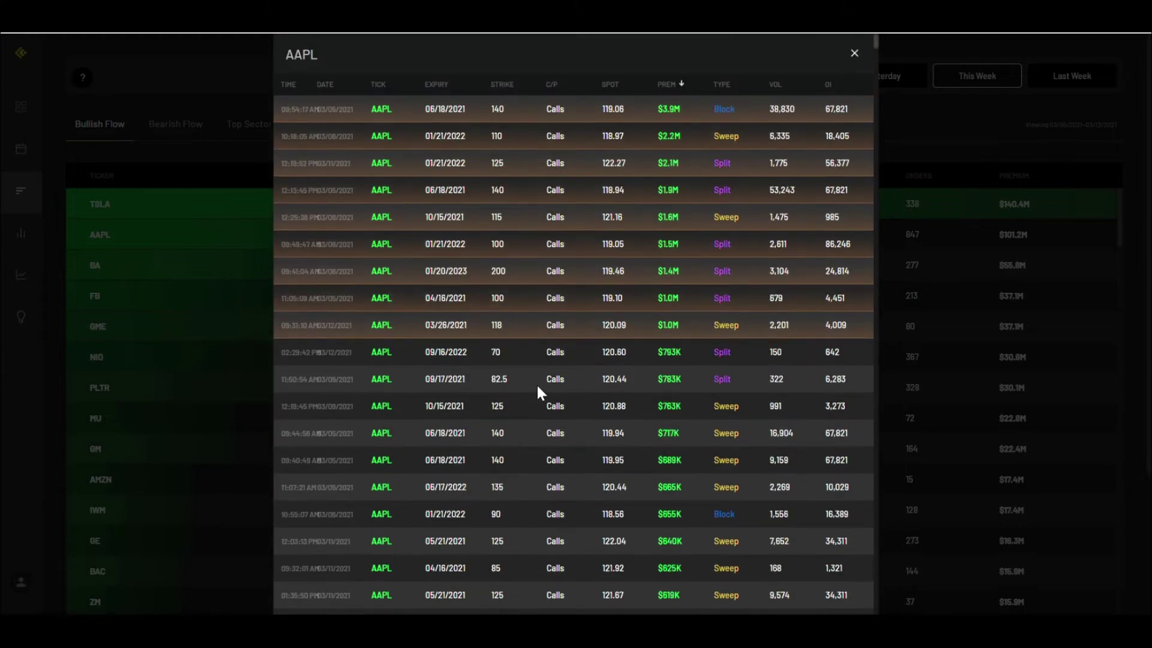
{"action": "left_click", "coordinate": [437, 88]}
{"action": "scroll", "coordinate": [693, 428], "scroll_direction": "down", "scroll_amount": 1}
{"action": "scroll", "coordinate": [693, 428], "scroll_direction": "down", "scroll_amount": 3}
{"action": "scroll", "coordinate": [693, 428], "scroll_direction": "up", "scroll_amount": 6}
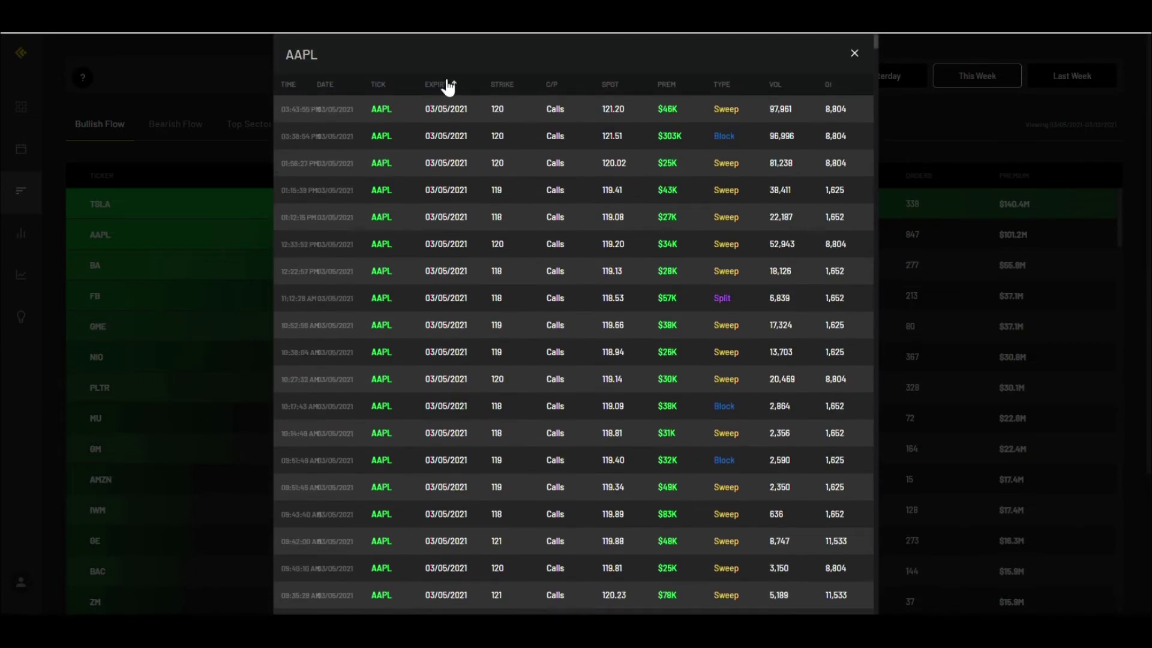
{"action": "left_click", "coordinate": [453, 88]}
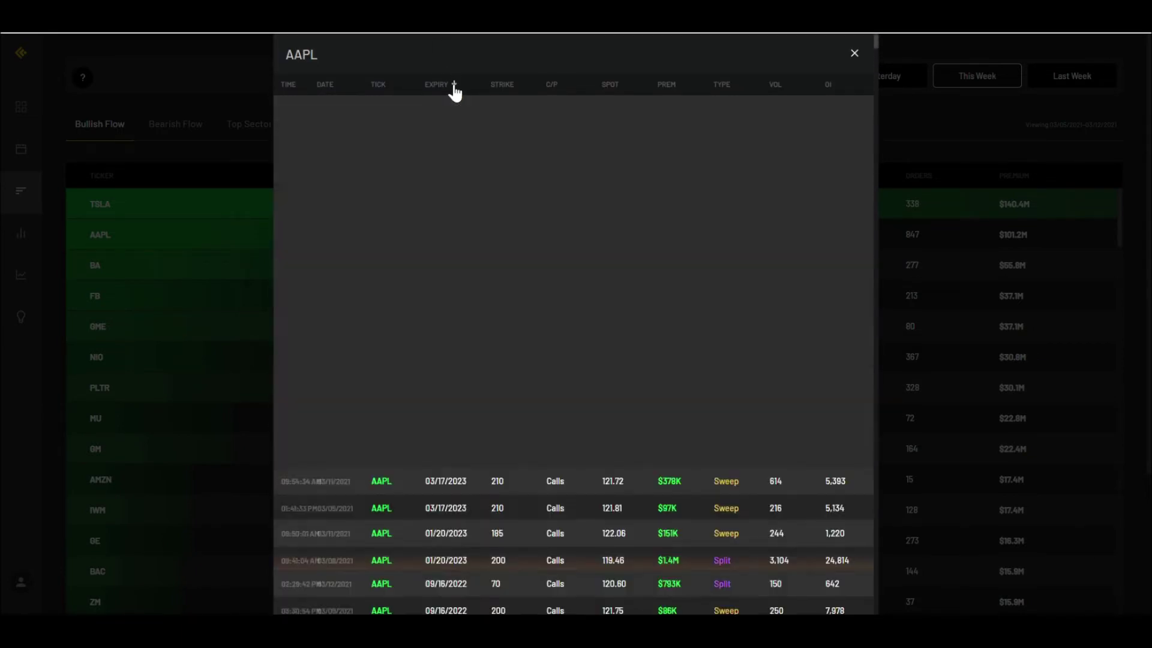
{"action": "scroll", "coordinate": [591, 389], "scroll_direction": "down", "scroll_amount": 1}
{"action": "scroll", "coordinate": [591, 391], "scroll_direction": "down", "scroll_amount": 10}
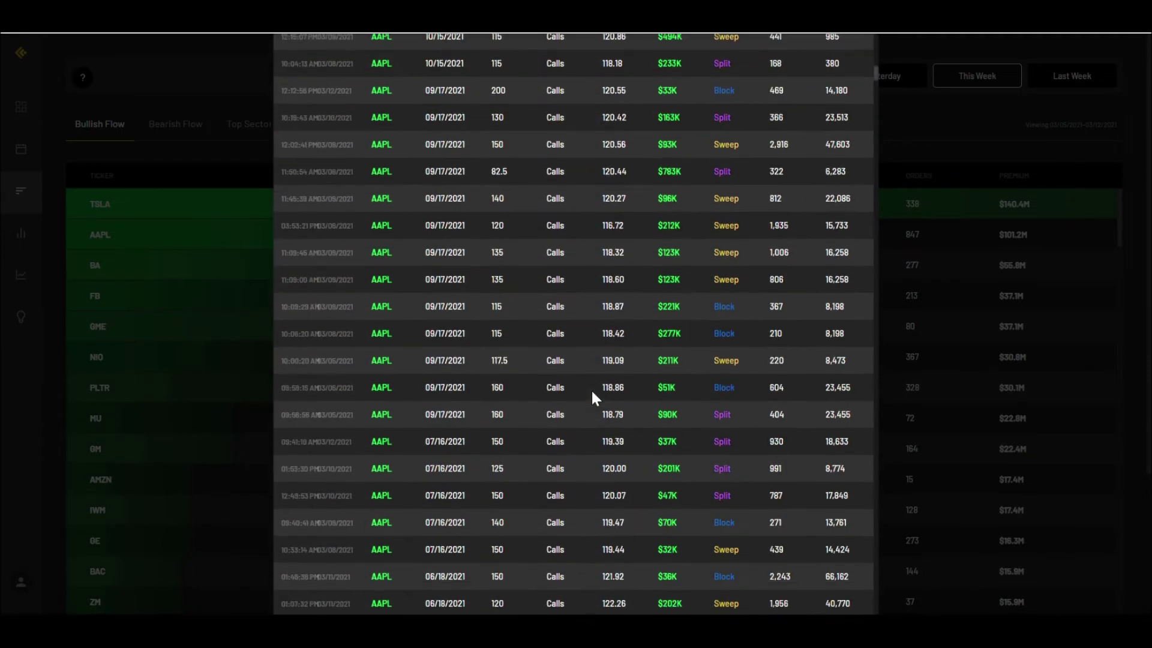
{"action": "scroll", "coordinate": [592, 393], "scroll_direction": "down", "scroll_amount": 10}
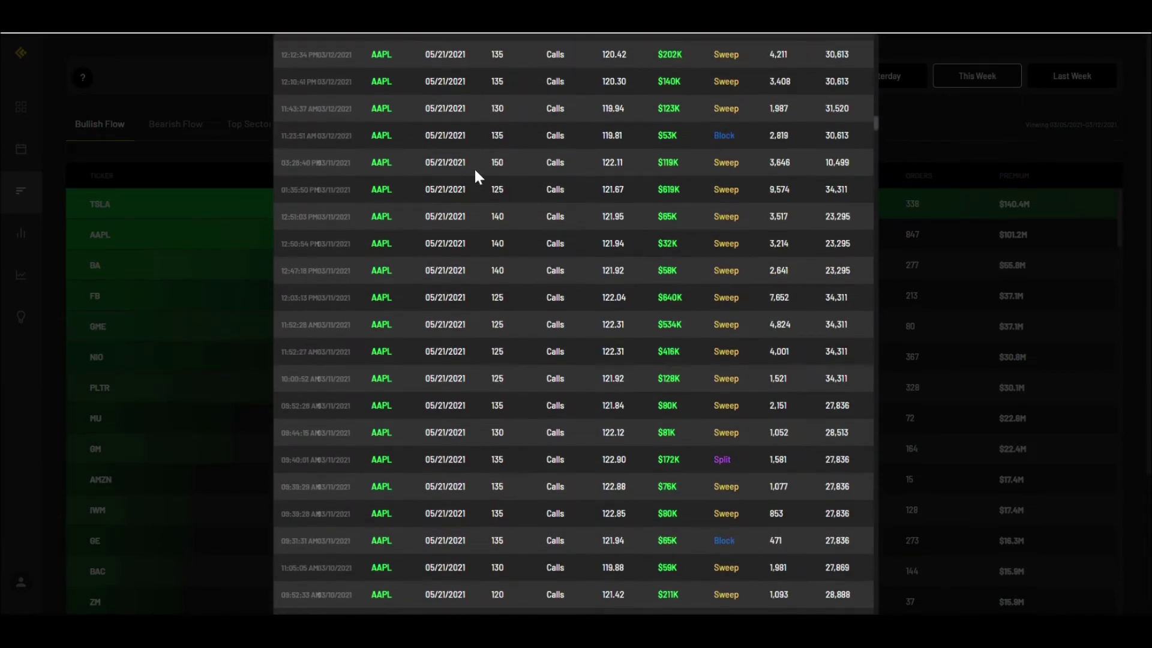
{"action": "scroll", "coordinate": [476, 99], "scroll_direction": "up", "scroll_amount": 2}
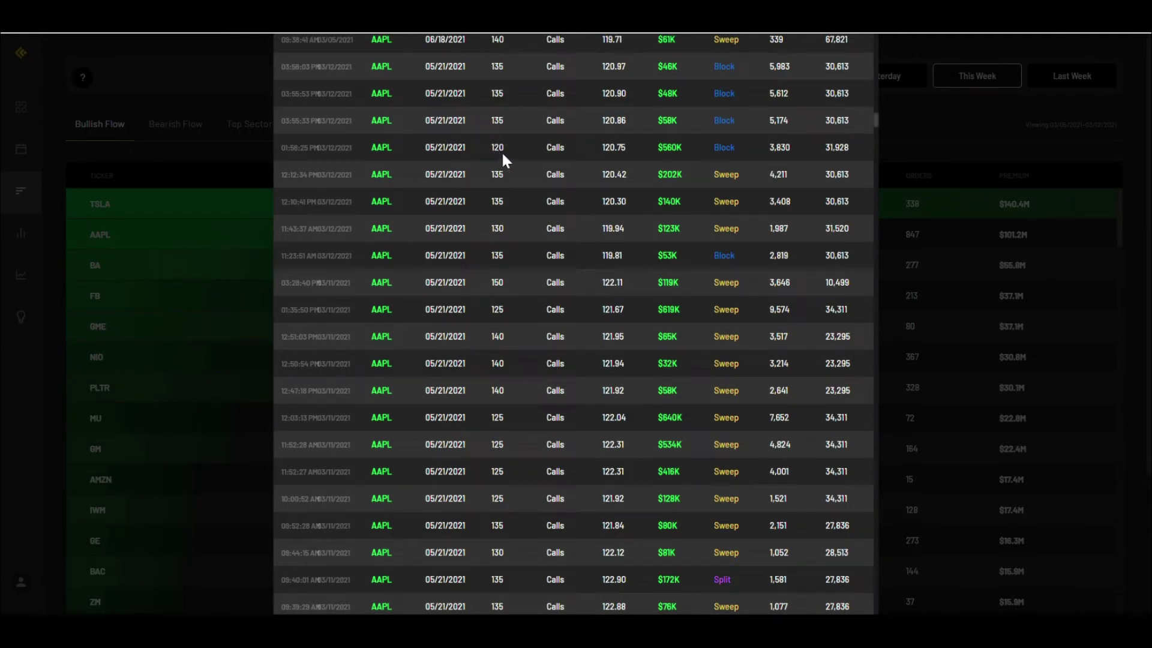
{"action": "scroll", "coordinate": [534, 168], "scroll_direction": "up", "scroll_amount": 2}
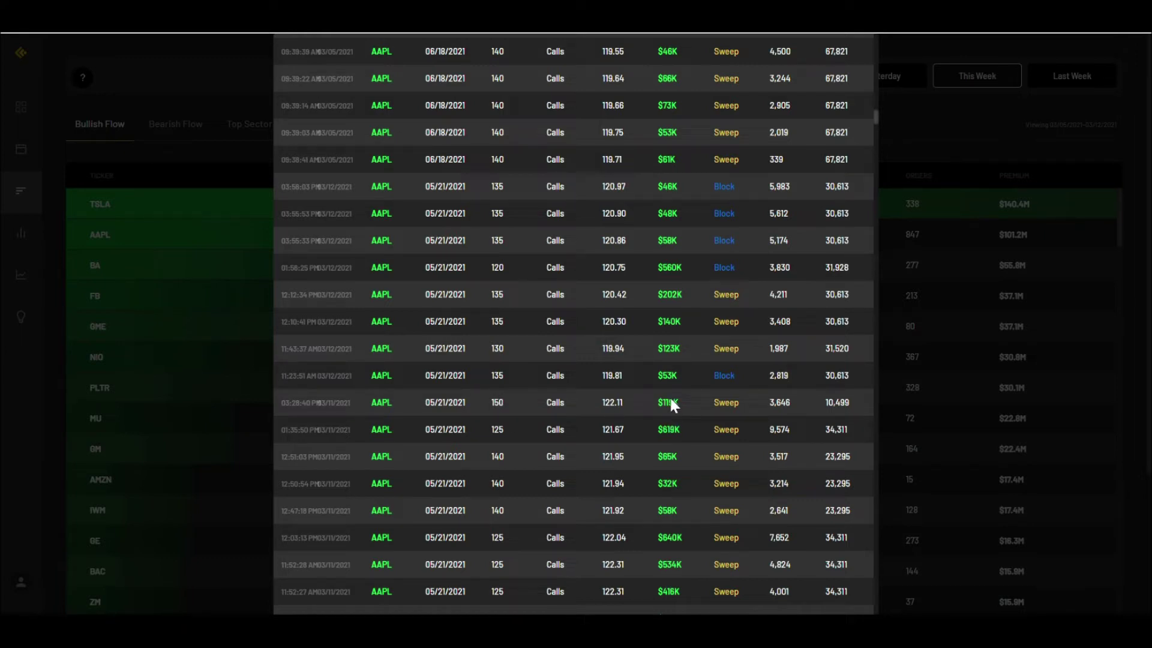
{"action": "scroll", "coordinate": [514, 437], "scroll_direction": "down", "scroll_amount": 3}
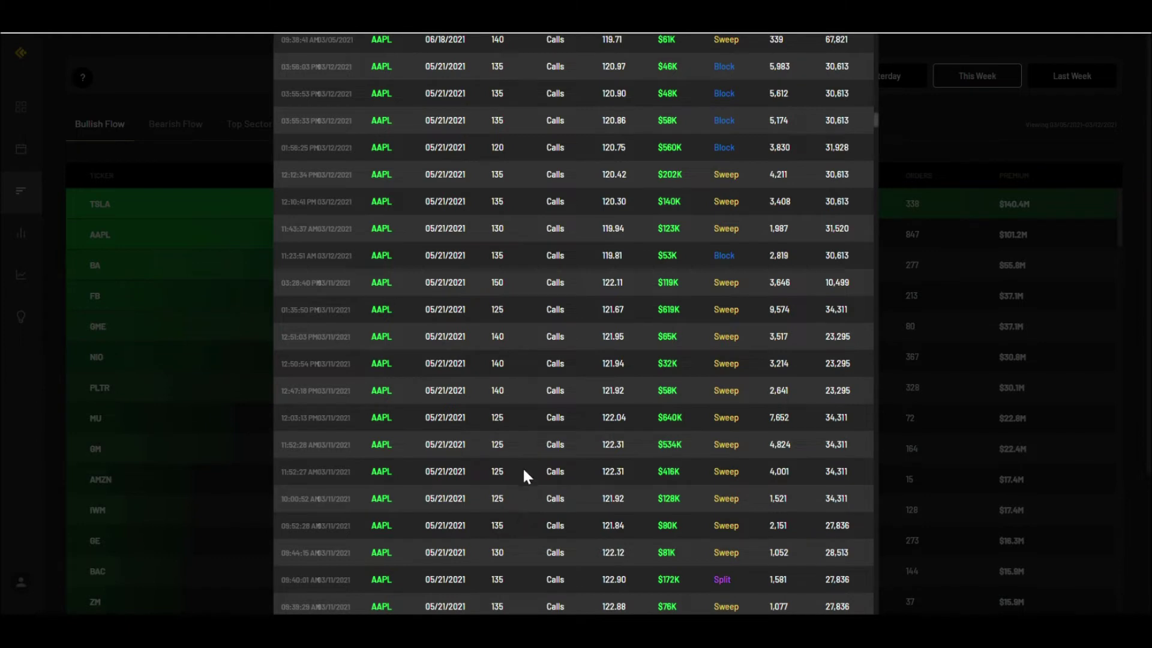
{"action": "scroll", "coordinate": [524, 476], "scroll_direction": "down", "scroll_amount": 5}
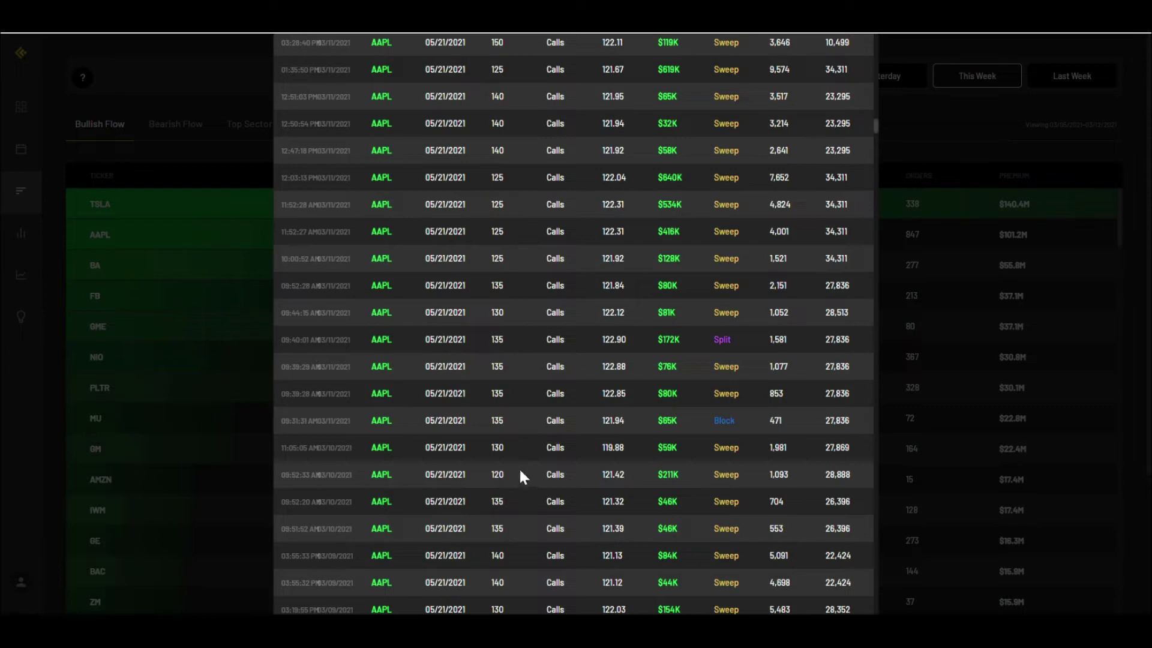
{"action": "scroll", "coordinate": [513, 454], "scroll_direction": "down", "scroll_amount": 5}
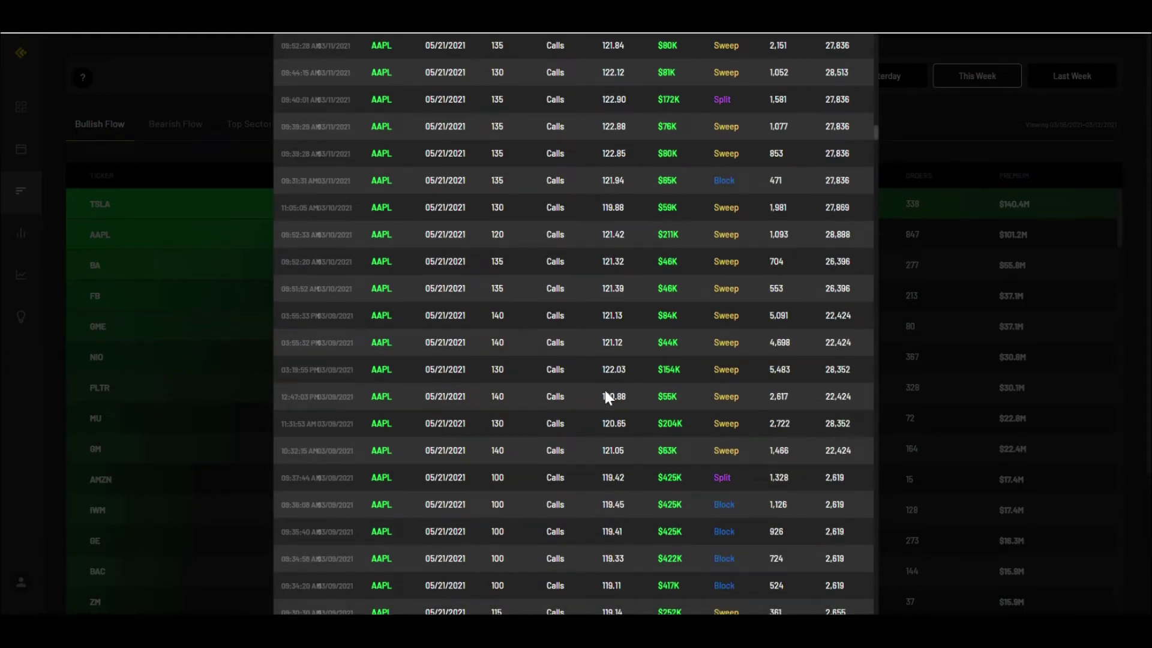
{"action": "scroll", "coordinate": [605, 392], "scroll_direction": "up", "scroll_amount": 3}
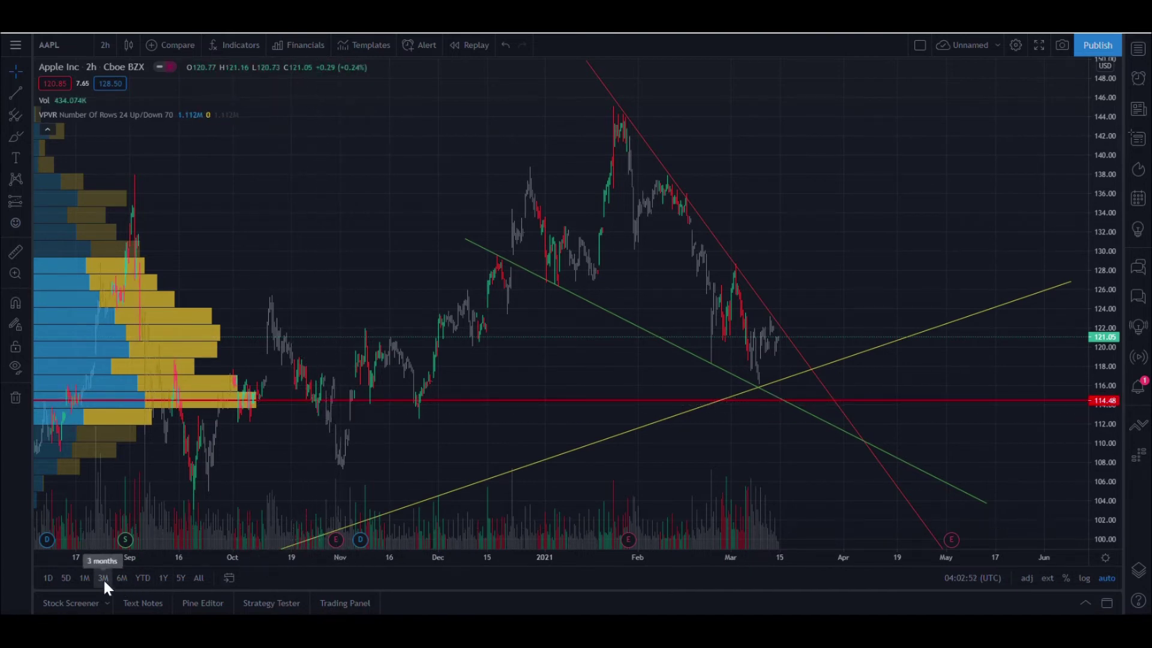
Step: Show one month of AAPL on 30-minute candles and select the red 121.58 level
{"action": "left_click", "coordinate": [85, 577]}
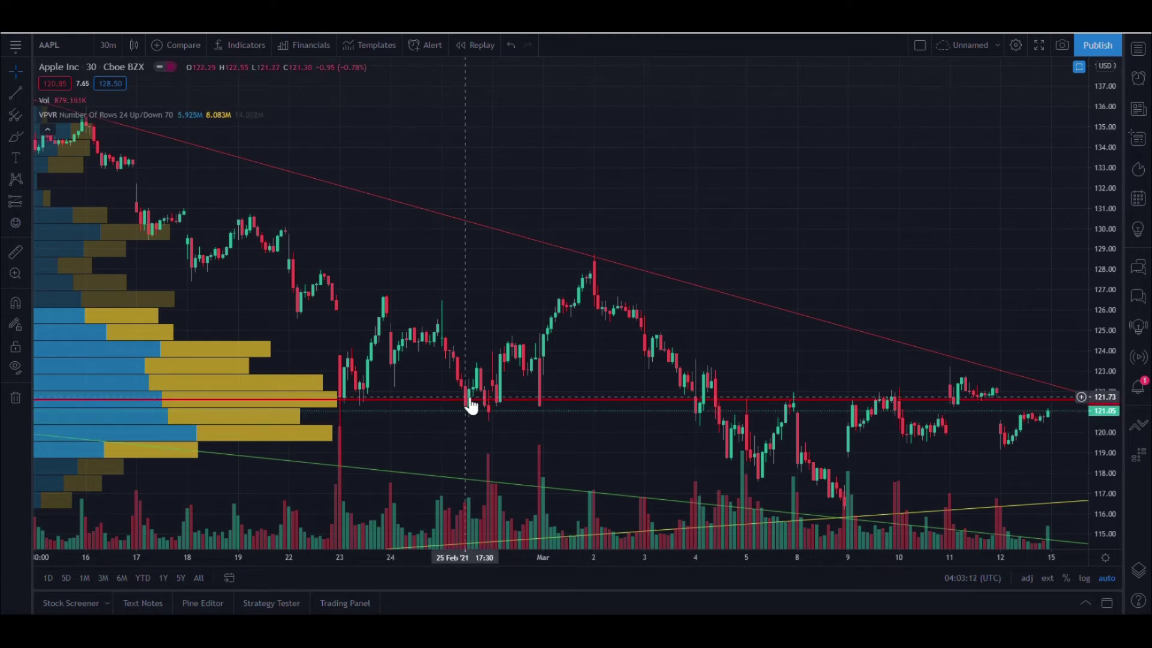
{"action": "left_click", "coordinate": [504, 400]}
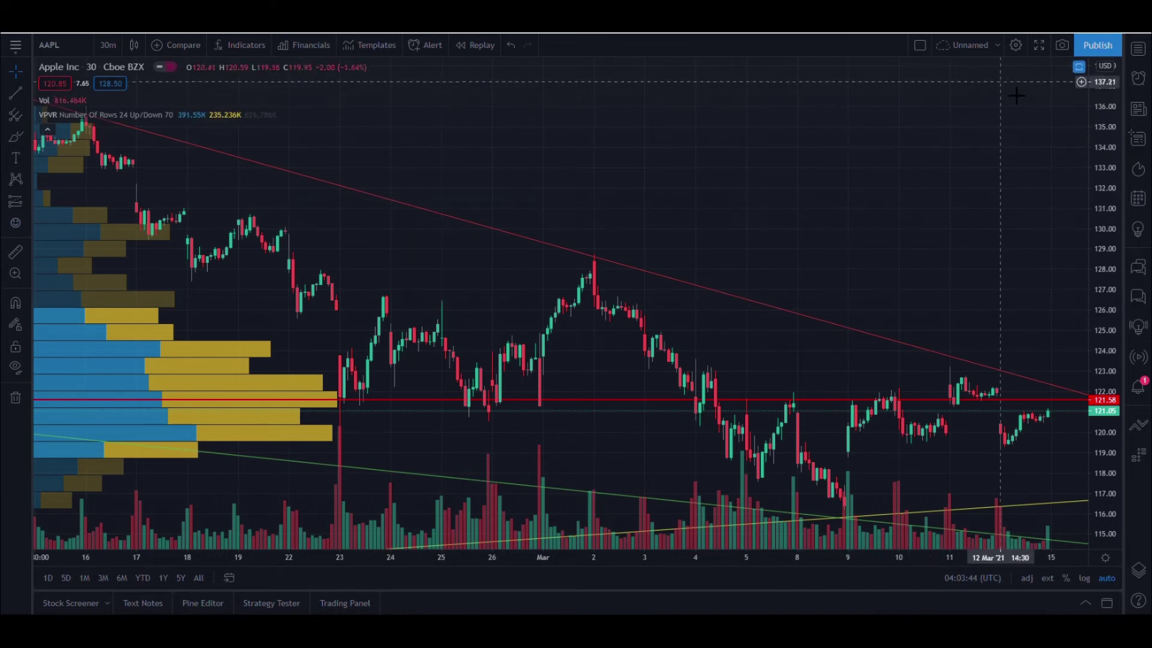
Step: Restore the hidden RSI 14 and MACD 12 26 9 panes beneath the AAPL price chart
{"action": "left_click", "coordinate": [1078, 65]}
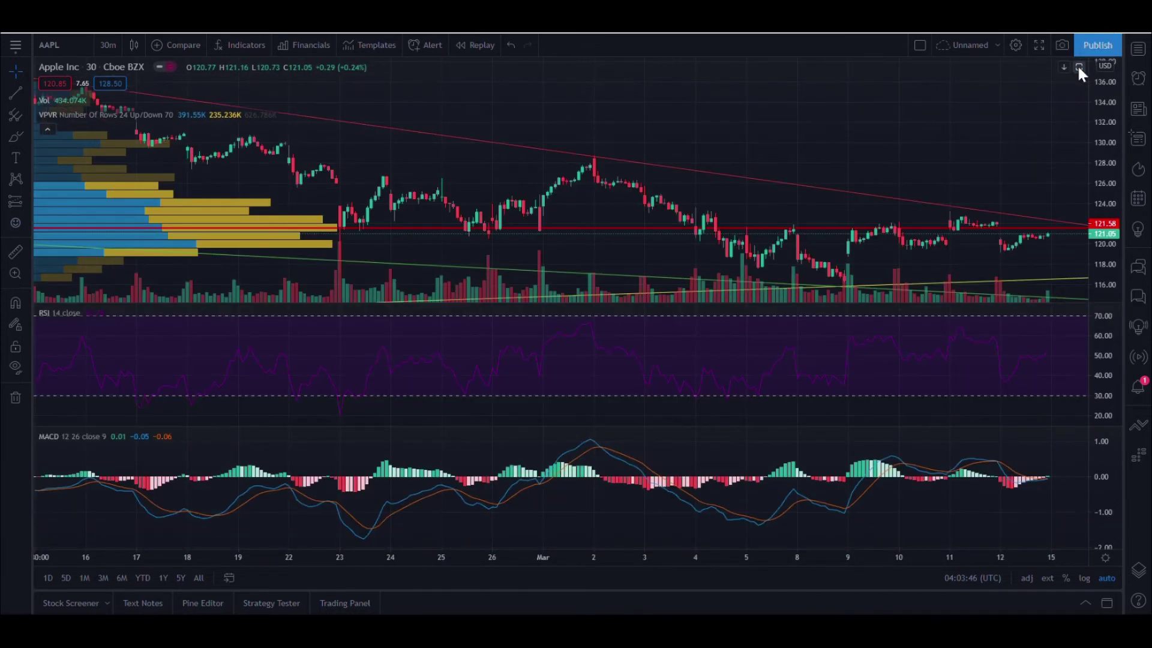
{"action": "left_click", "coordinate": [105, 579]}
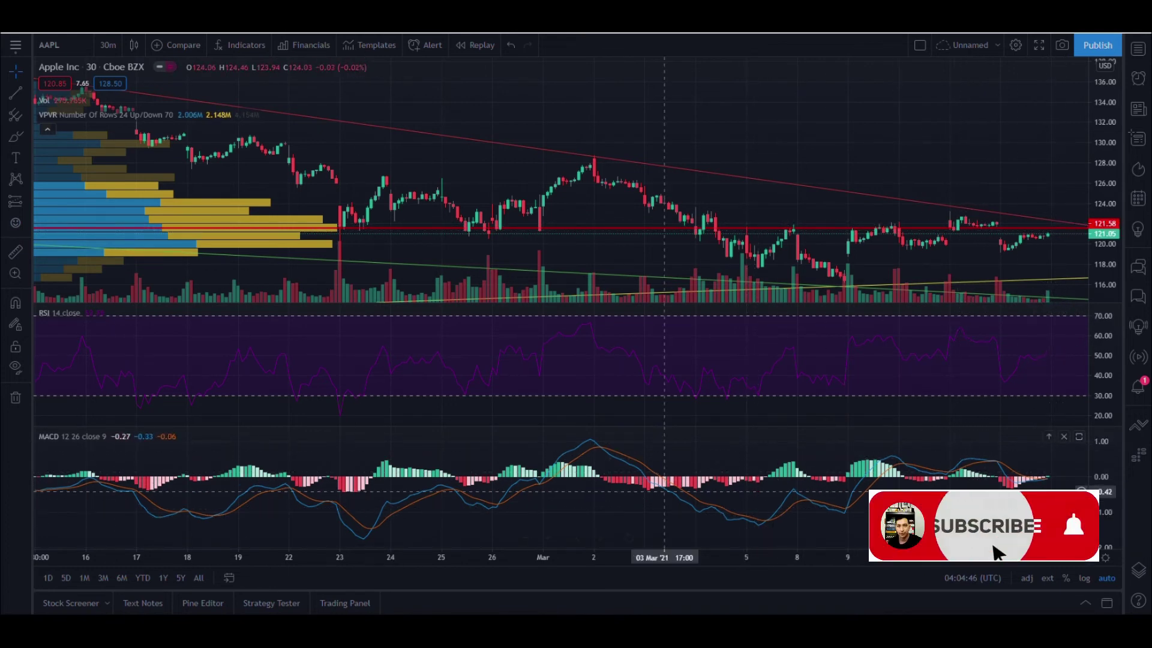
{"action": "scroll", "coordinate": [1009, 508], "scroll_direction": "up", "scroll_amount": 5}
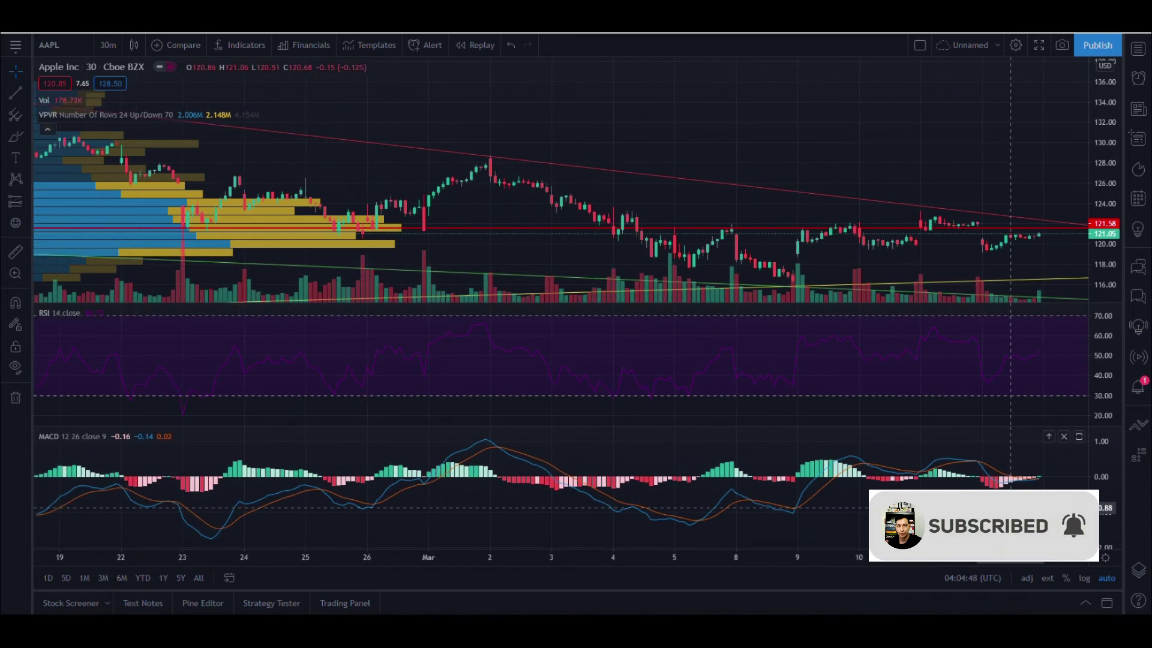
{"action": "scroll", "coordinate": [989, 504], "scroll_direction": "up", "scroll_amount": 5}
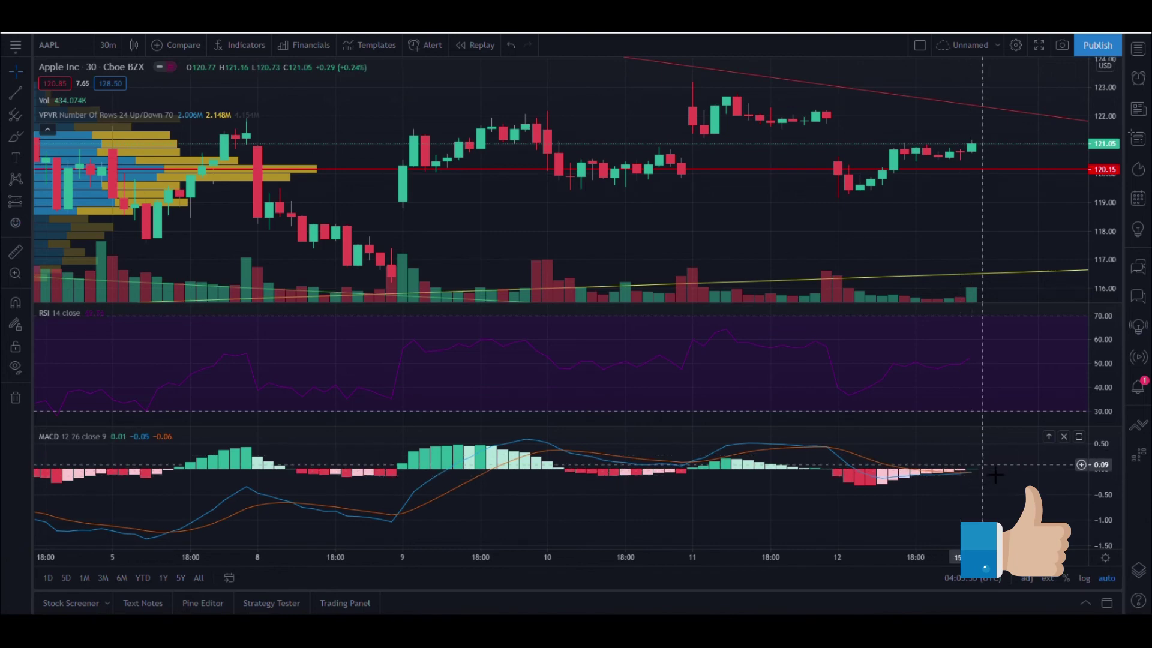
{"action": "scroll", "coordinate": [960, 432], "scroll_direction": "down", "scroll_amount": 8}
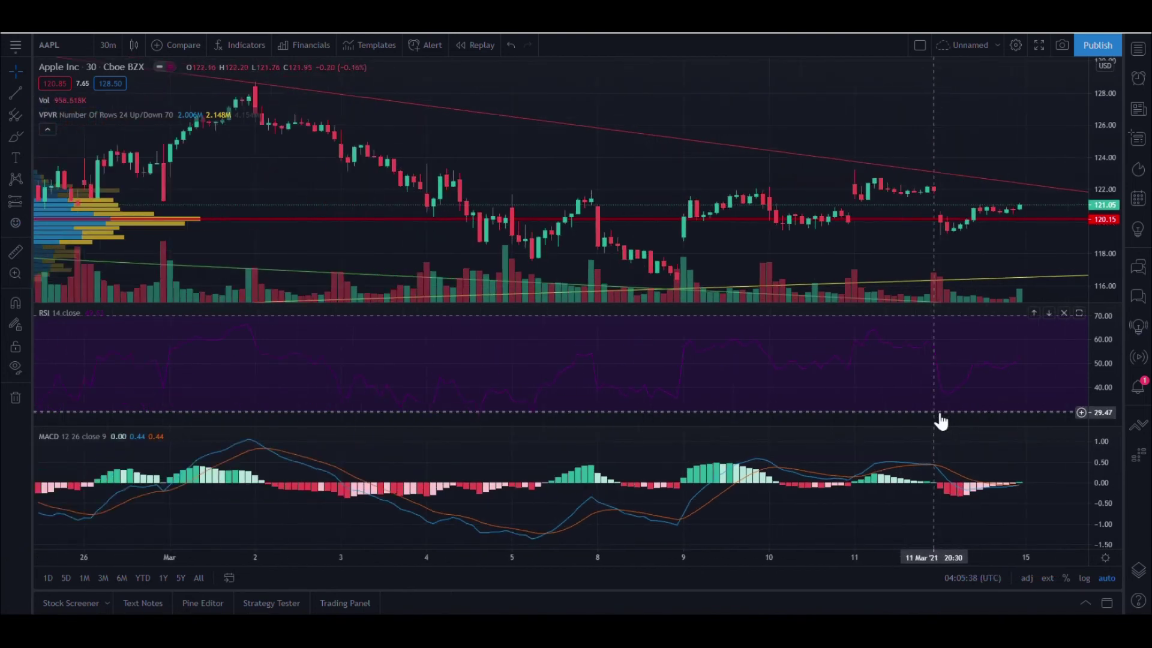
{"action": "scroll", "coordinate": [940, 420], "scroll_direction": "down", "scroll_amount": 10}
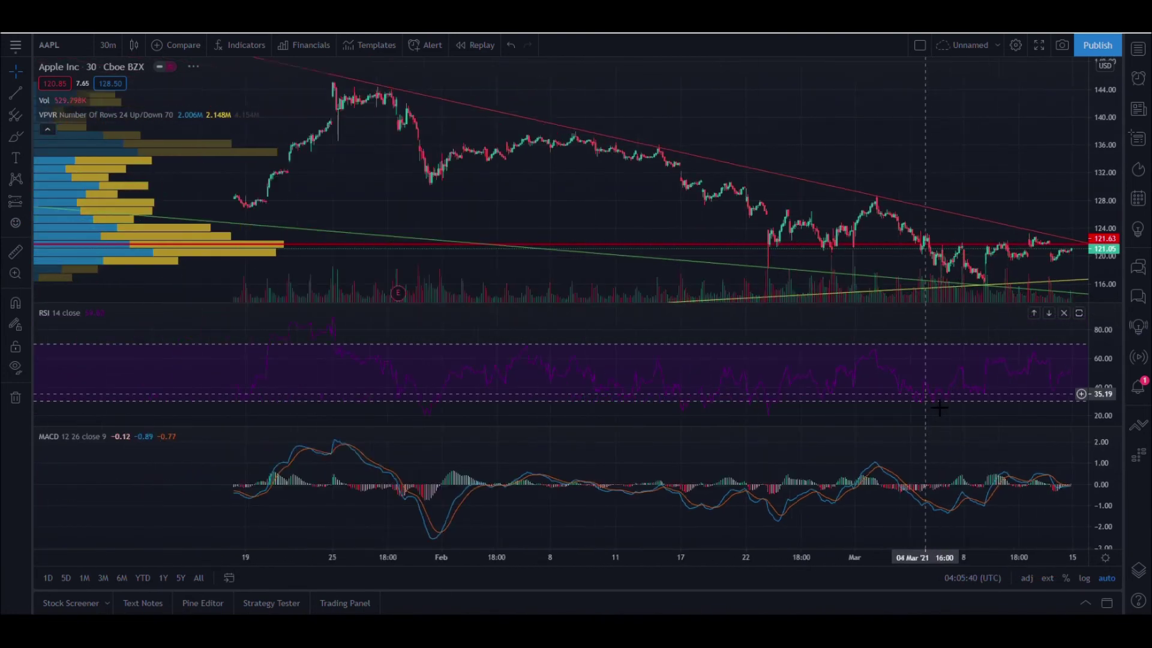
{"action": "left_click", "coordinate": [103, 577]}
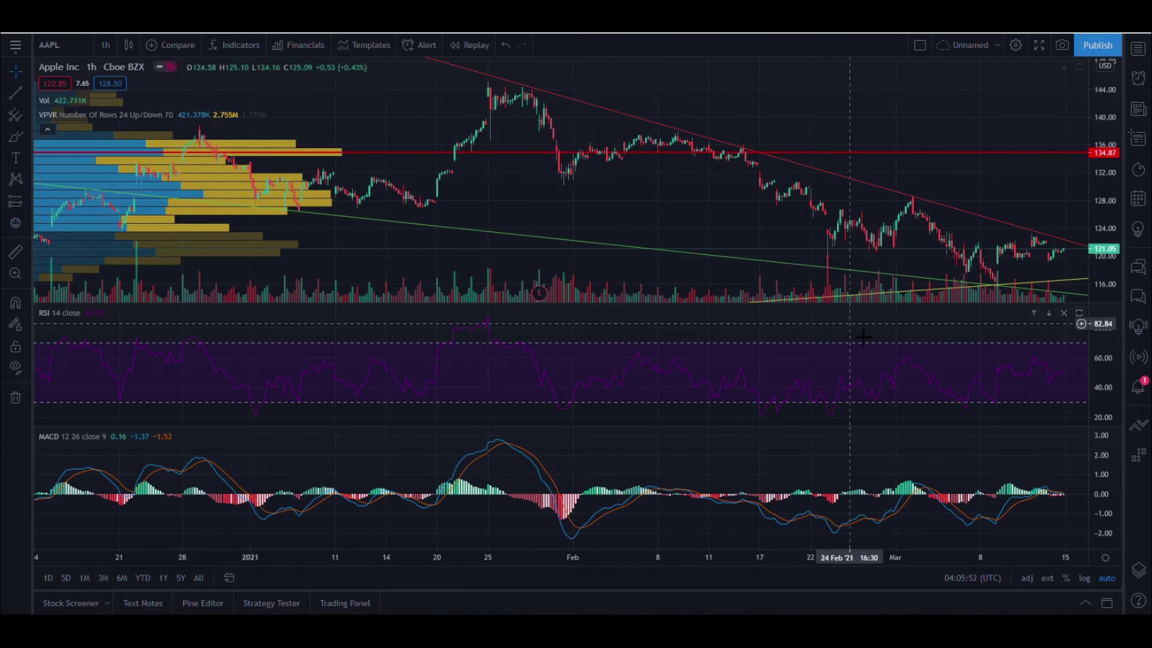
Step: Zoom out the 1-hour AAPL chart and pan right into future dates through May
{"action": "scroll", "coordinate": [863, 338], "scroll_direction": "down", "scroll_amount": 3}
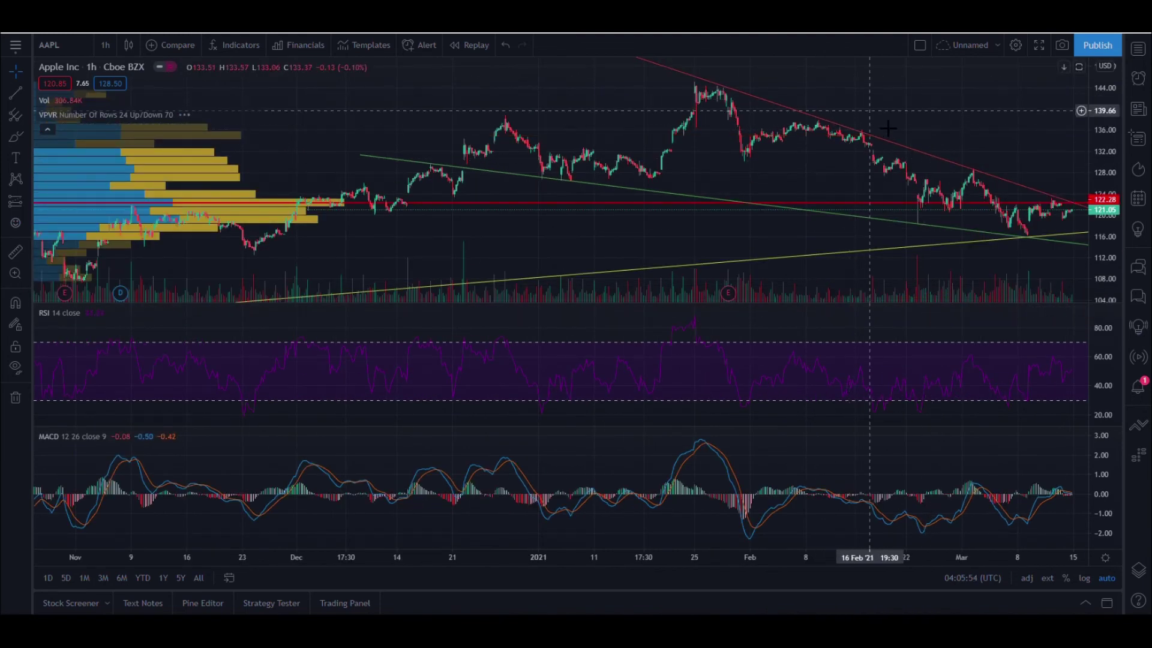
{"action": "scroll", "coordinate": [690, 180], "scroll_direction": "right", "scroll_amount": 5}
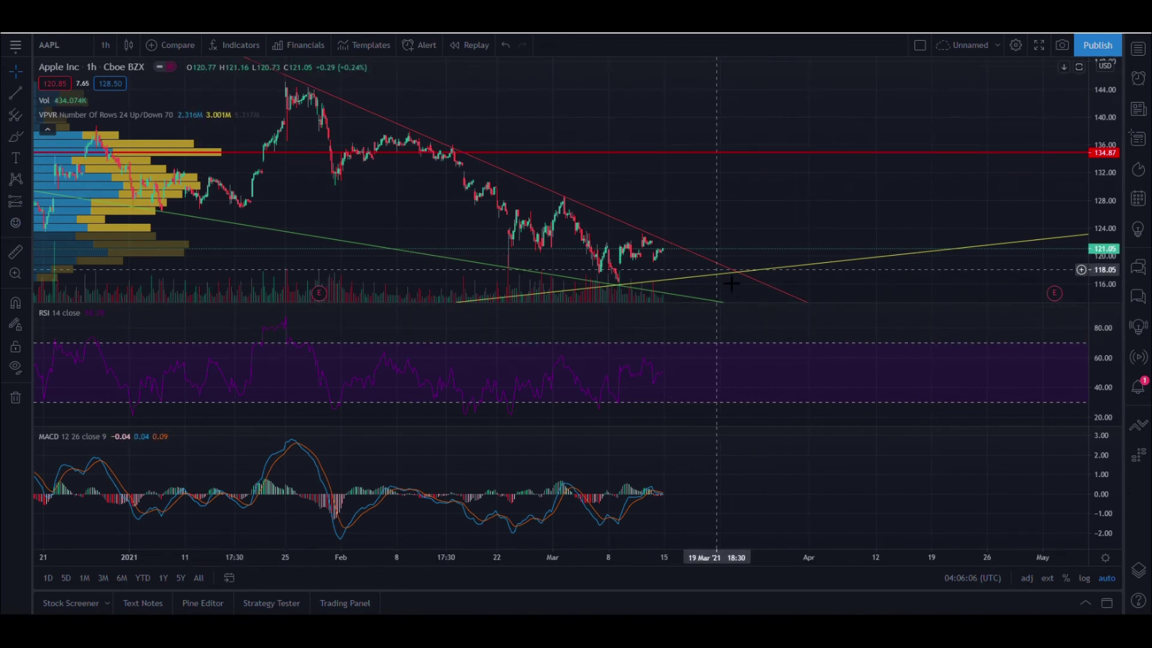
{"action": "scroll", "coordinate": [759, 261], "scroll_direction": "down", "scroll_amount": 3}
{"action": "scroll", "coordinate": [761, 262], "scroll_direction": "down", "scroll_amount": 2}
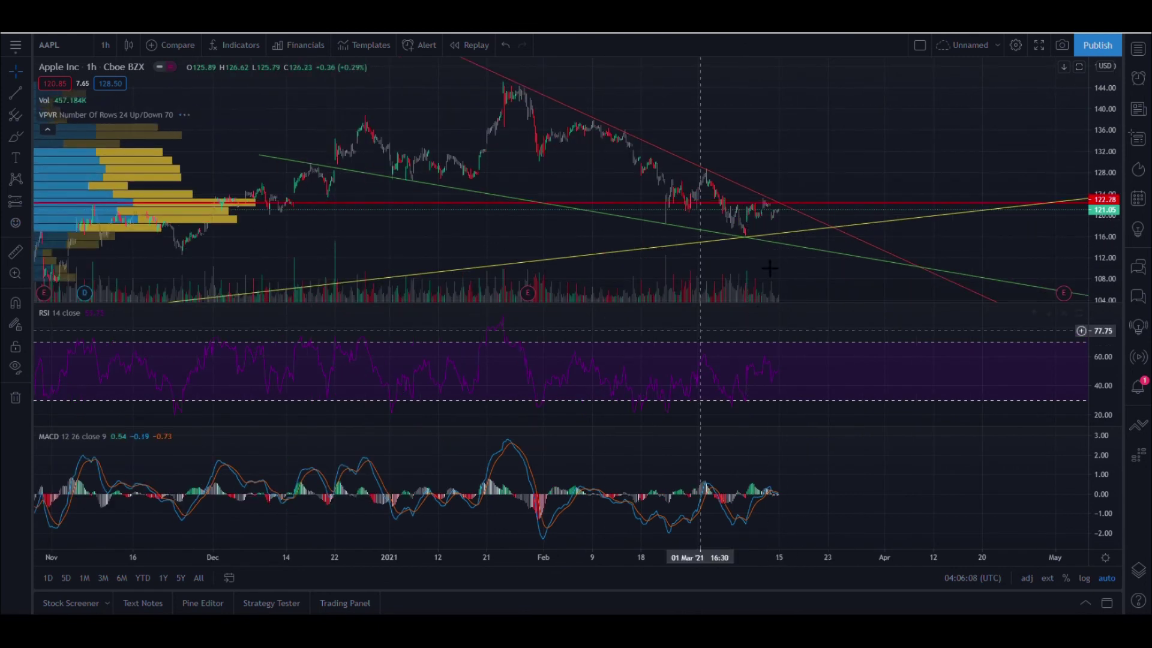